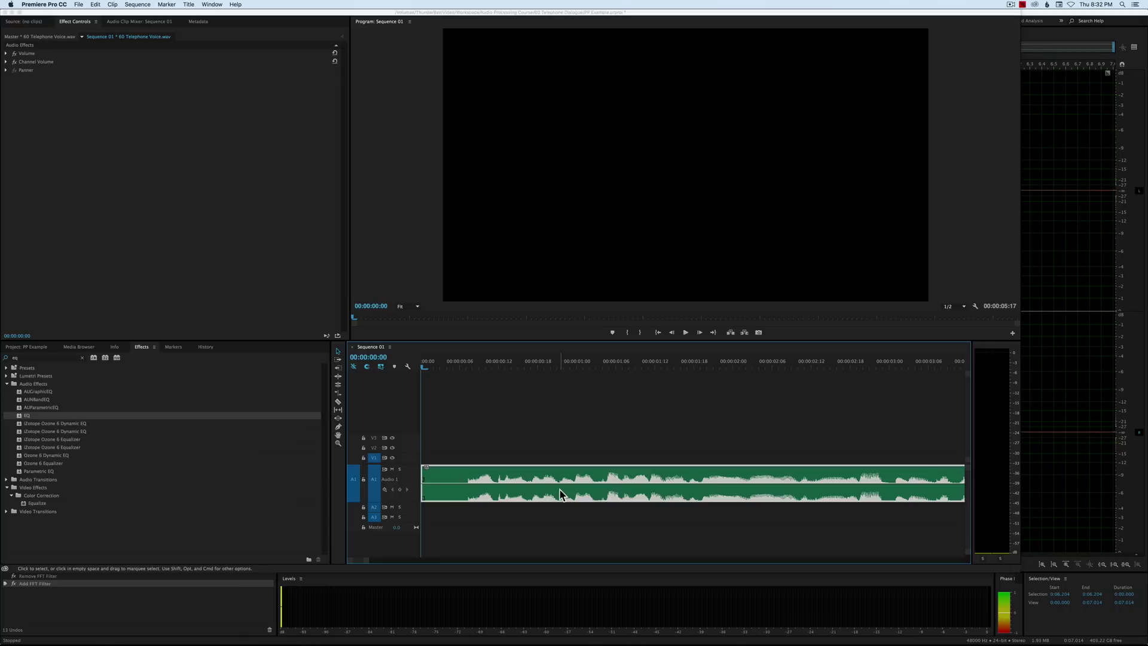
Step: Deselect the clip and play the unprocessed telephone voice sequence, then stop it
click(460, 445)
key(space)
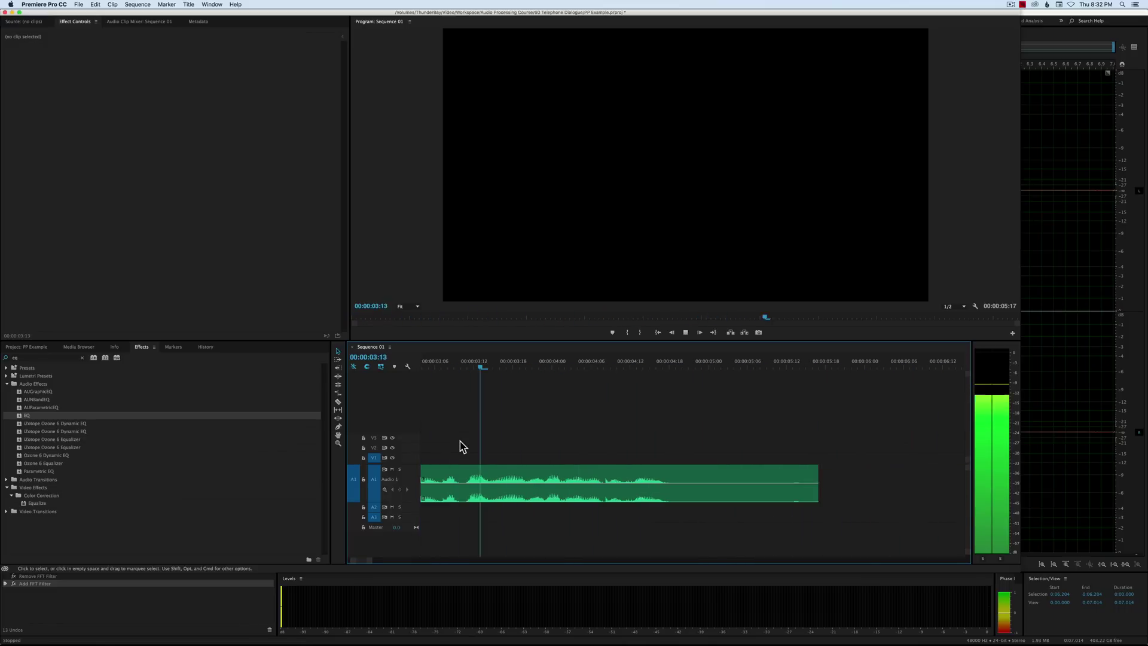
key(space)
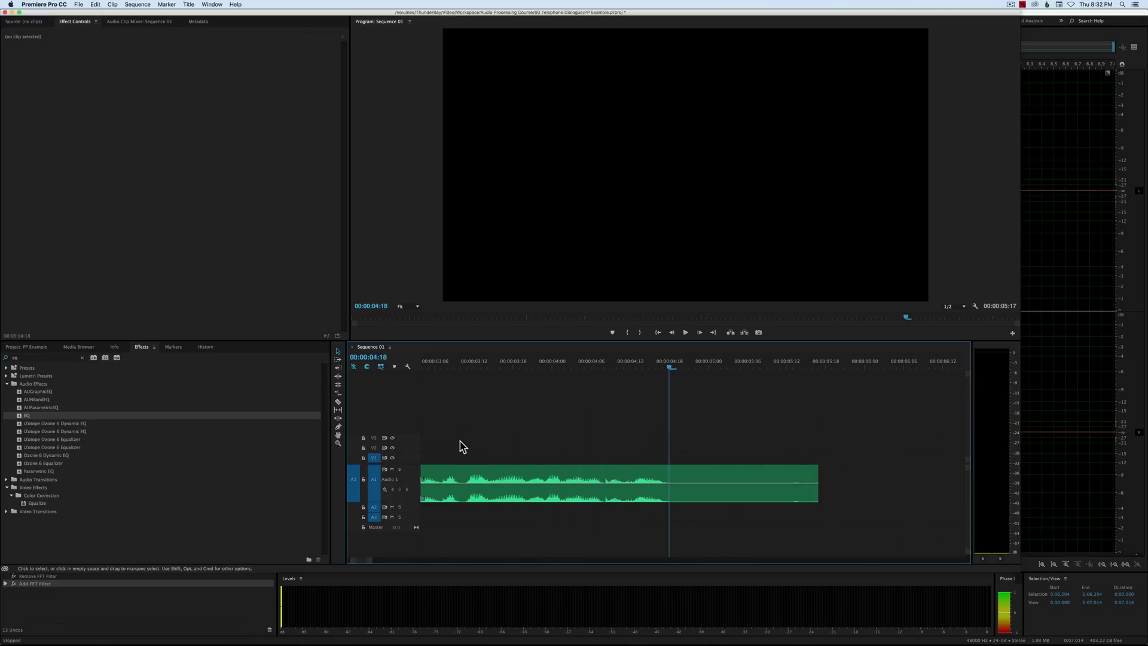
Step: With the playhead at the start, search Effects for 'eq' and apply EQ to the Audio 1 clip
key(Home)
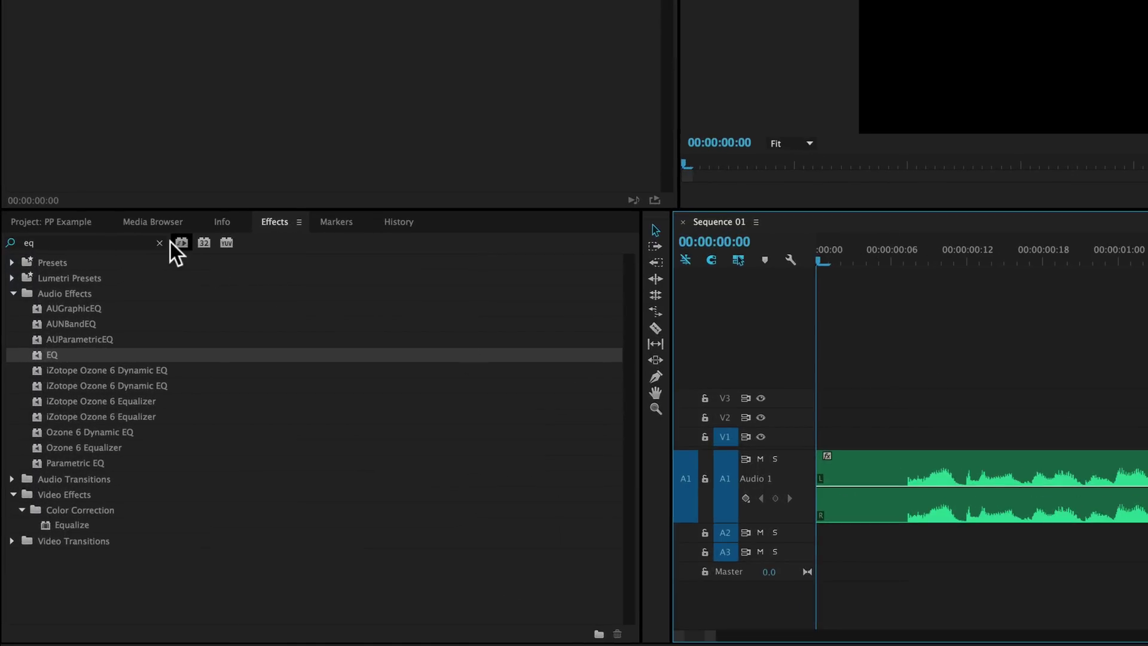
click(272, 219)
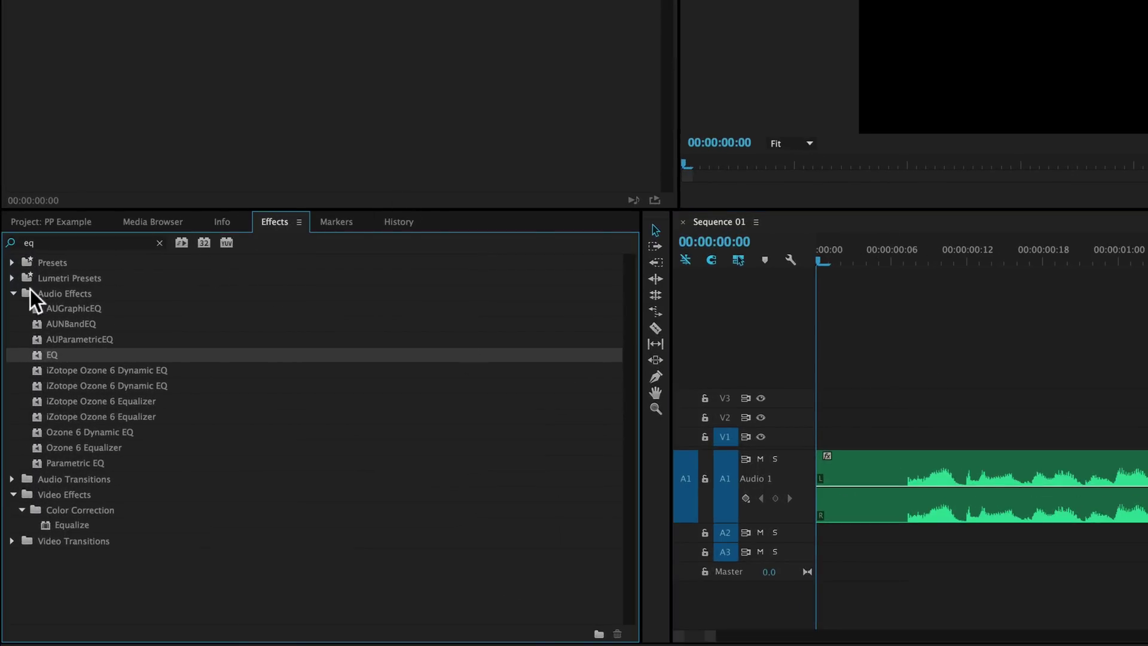
click(54, 242)
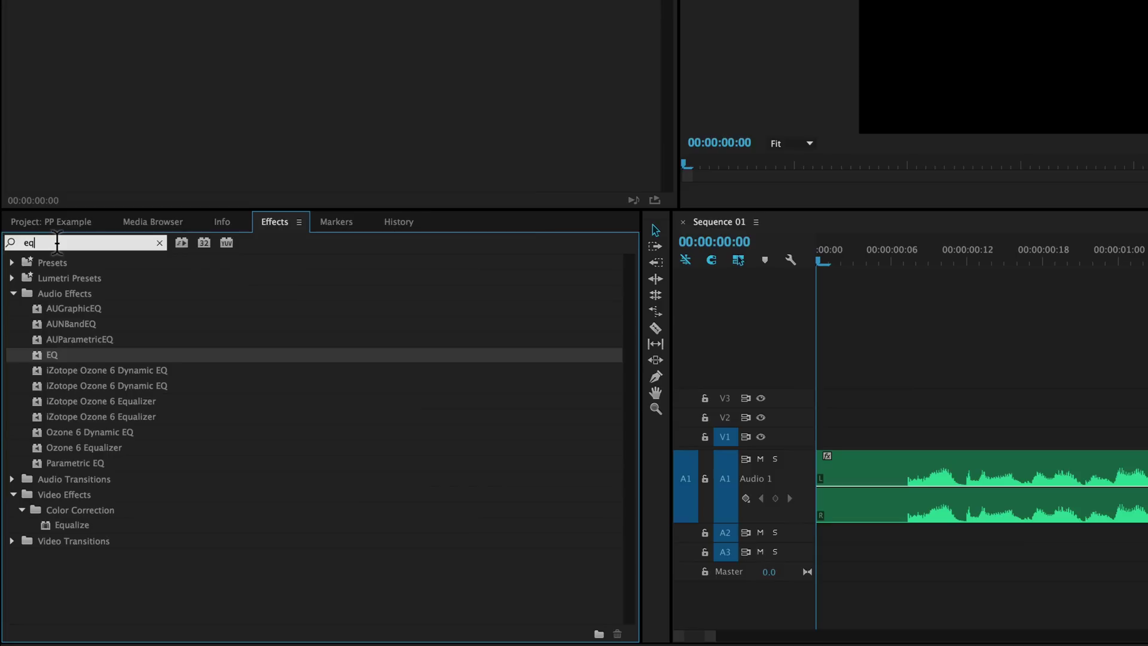
drag(56, 241, 7, 255)
text(eq)
drag(52, 356, 944, 491)
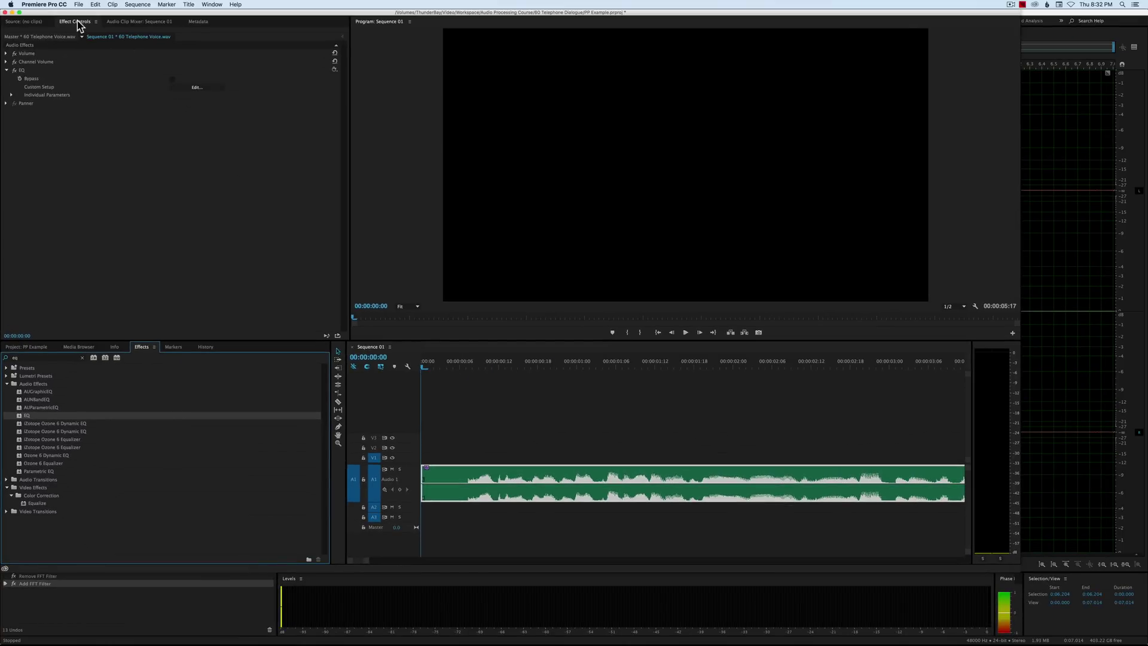
Step: Open the EQ custom settings and enable the Low, Mid1, Mid2, Mid3 and High bands
click(191, 94)
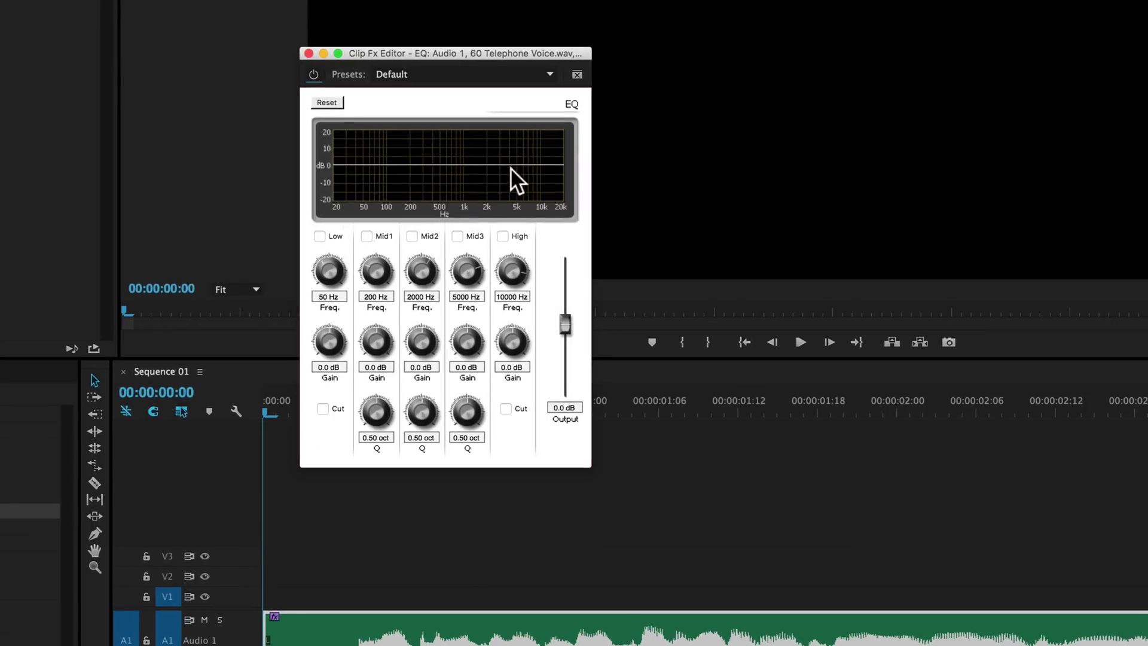
drag(437, 45, 345, 34)
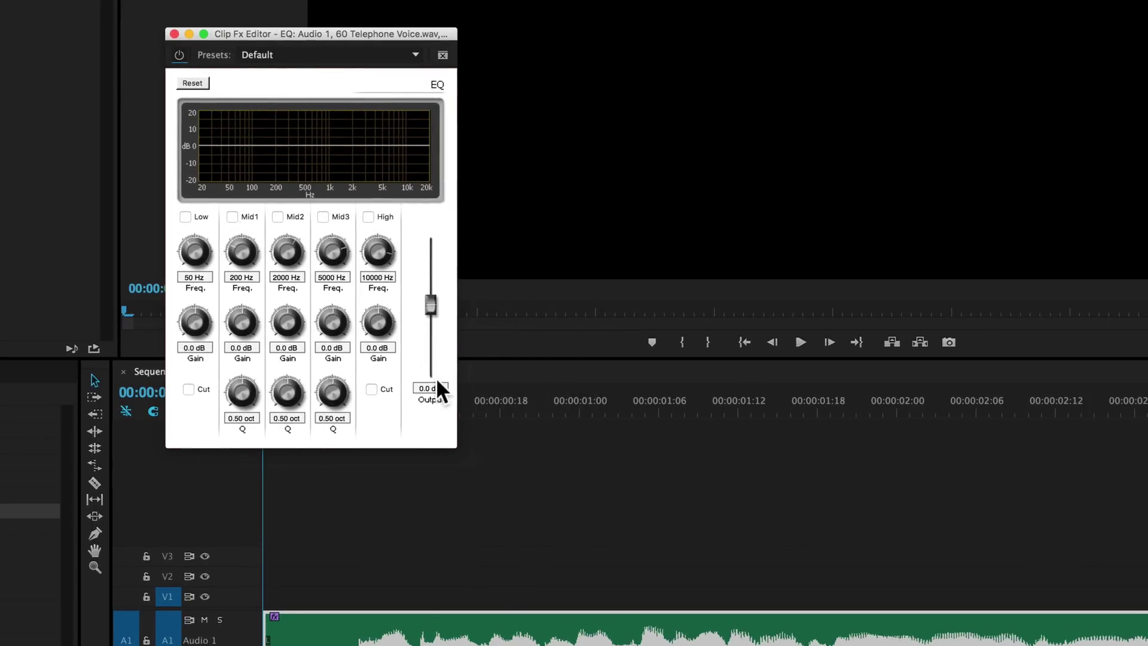
click(184, 216)
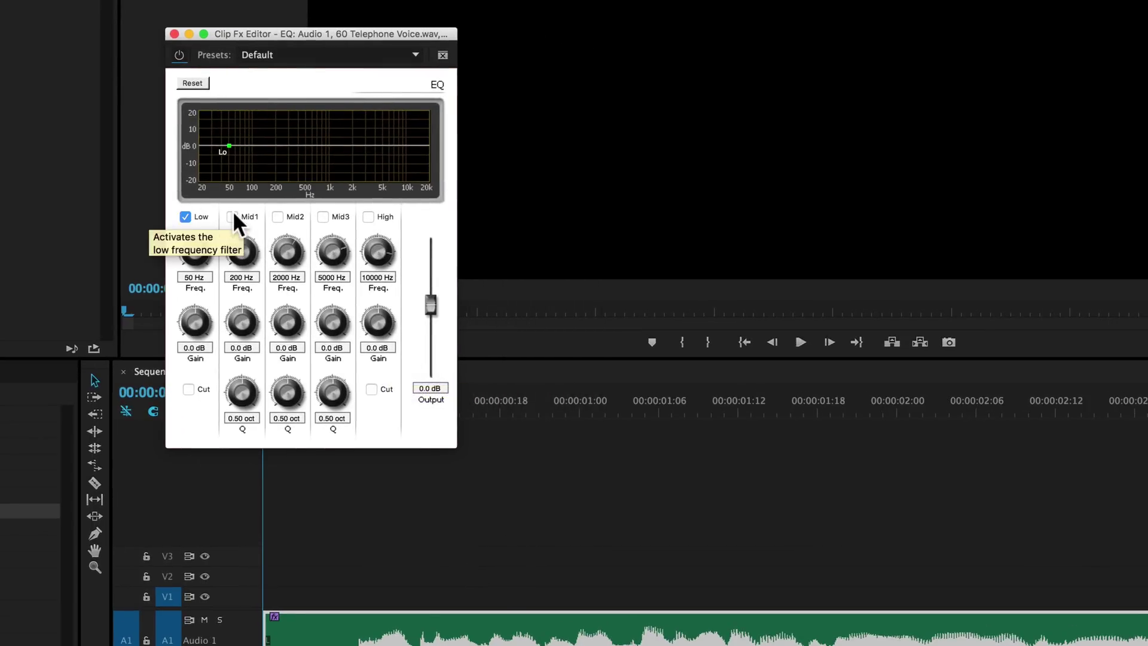
click(232, 216)
click(277, 217)
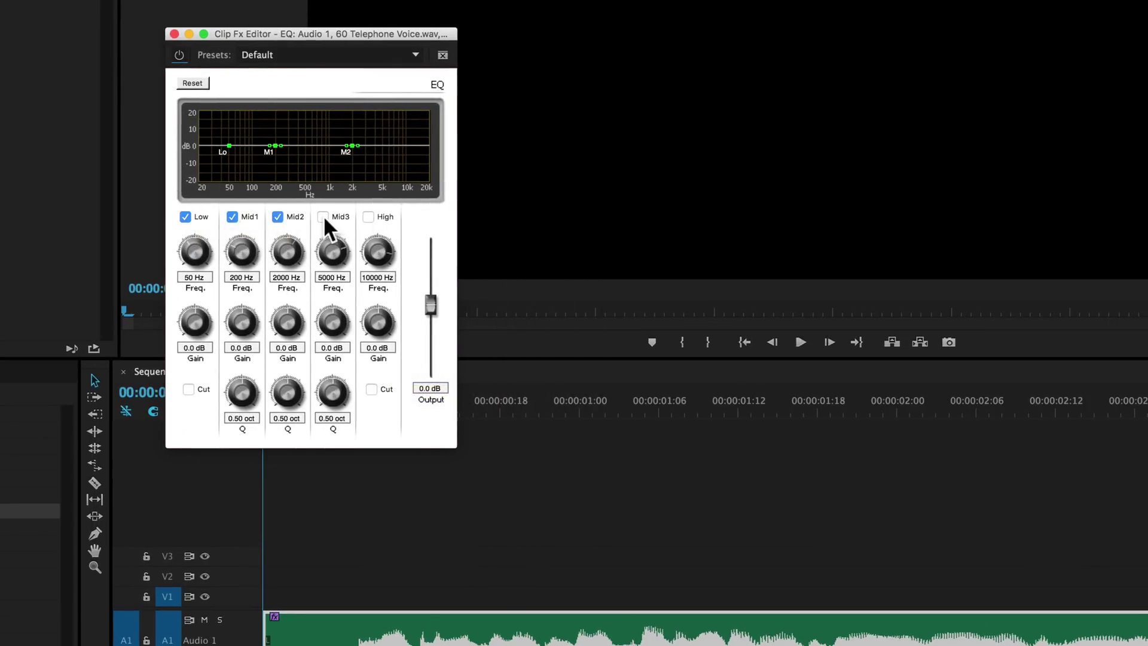
click(323, 216)
click(367, 216)
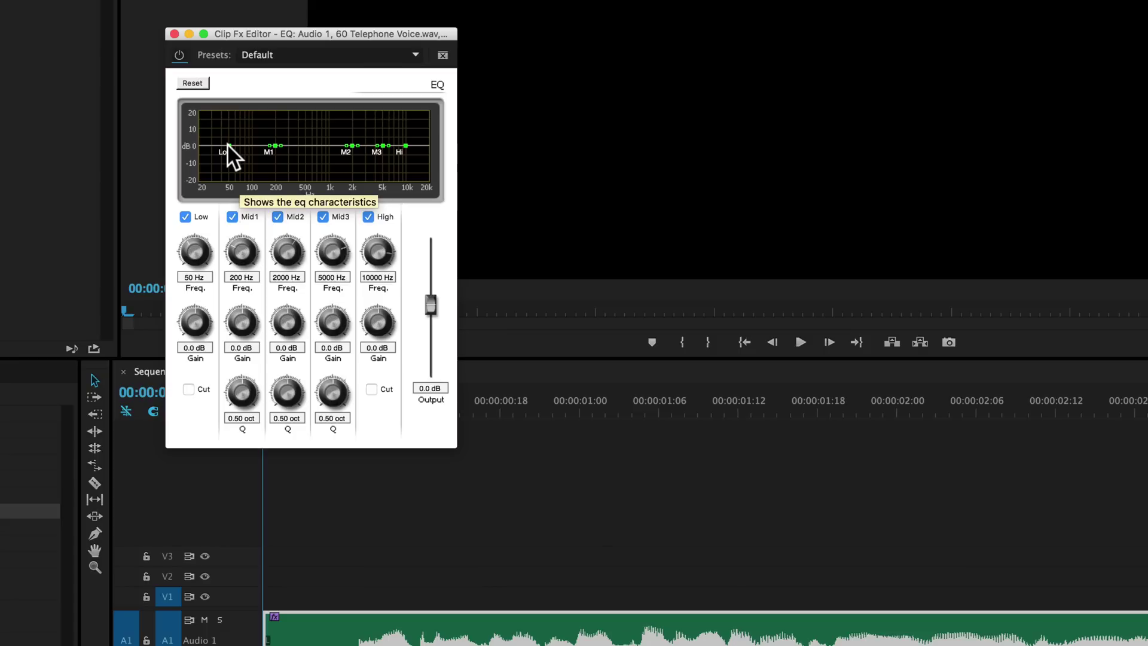
Step: Cut Low and Mid3 (~6 kHz) by 20 dB, lower Mid1, and boost Mid2 (~1.2 kHz)
drag(227, 142, 229, 183)
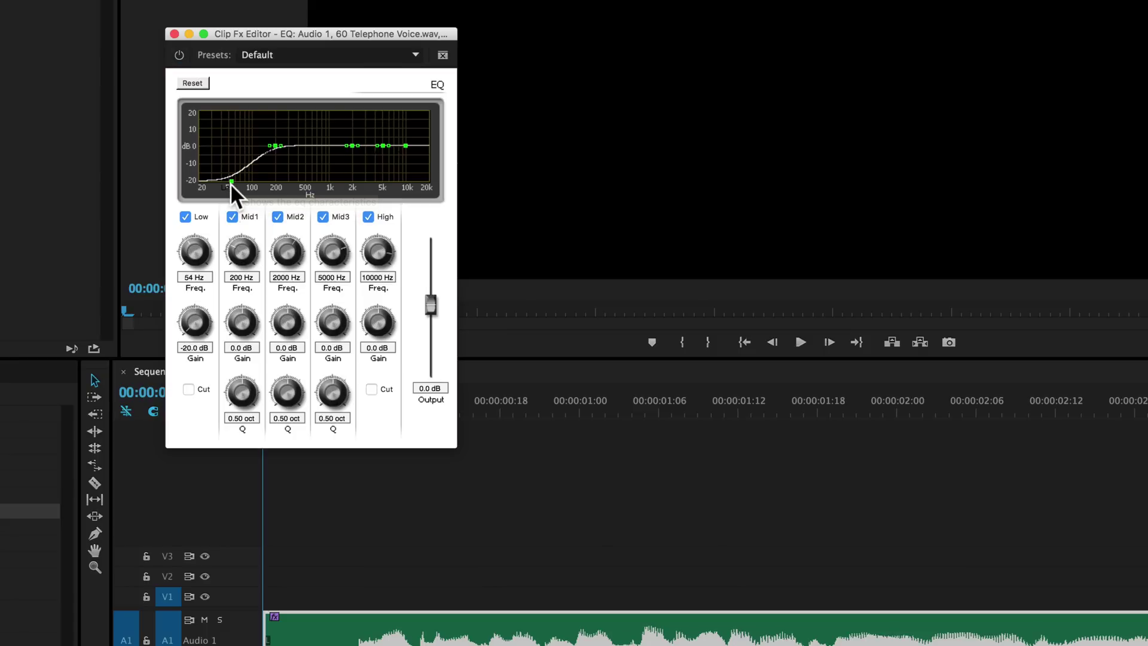
drag(272, 143, 267, 169)
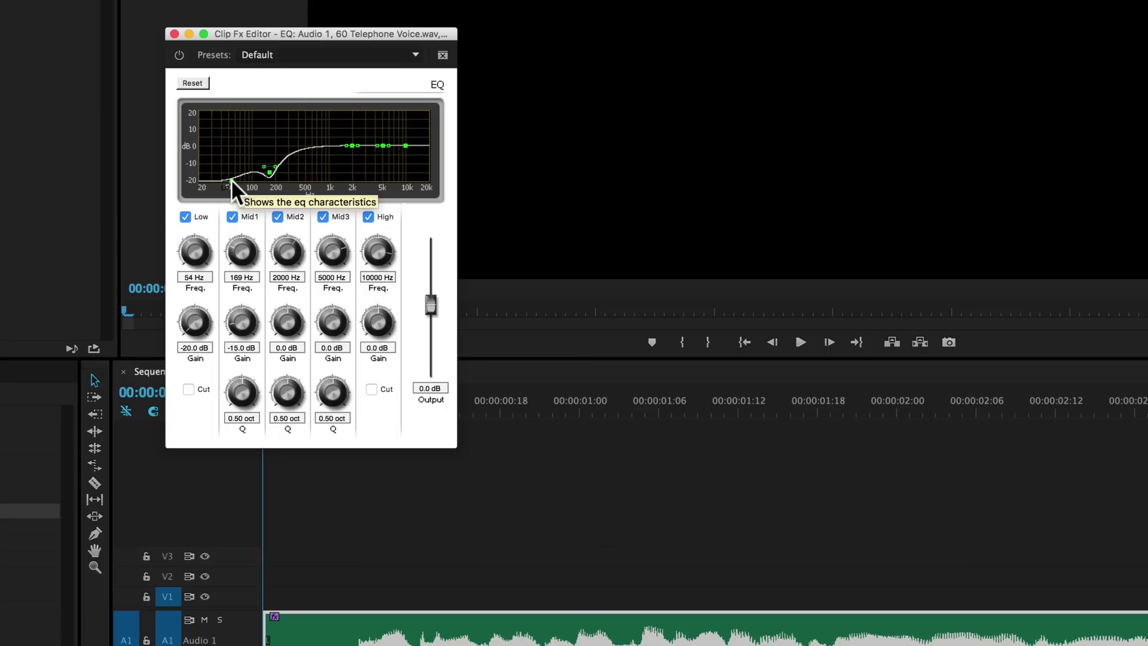
drag(252, 182, 249, 180)
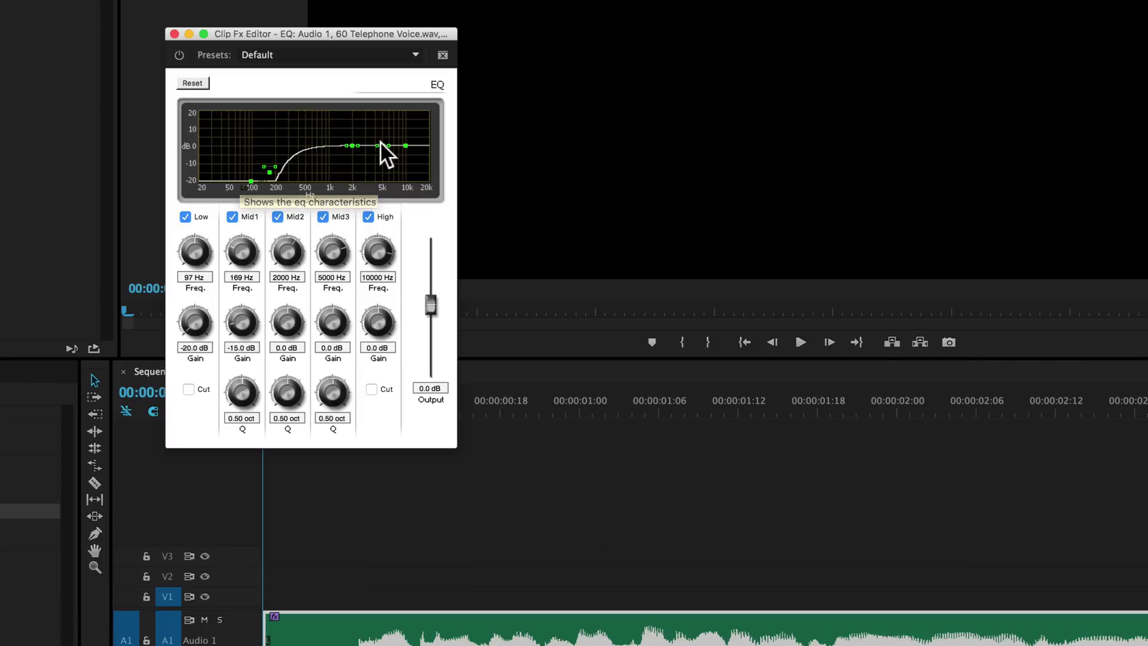
mouse_move(380, 144)
mouse_down()
mouse_move(389, 181)
mouse_move(419, 195)
mouse_up()
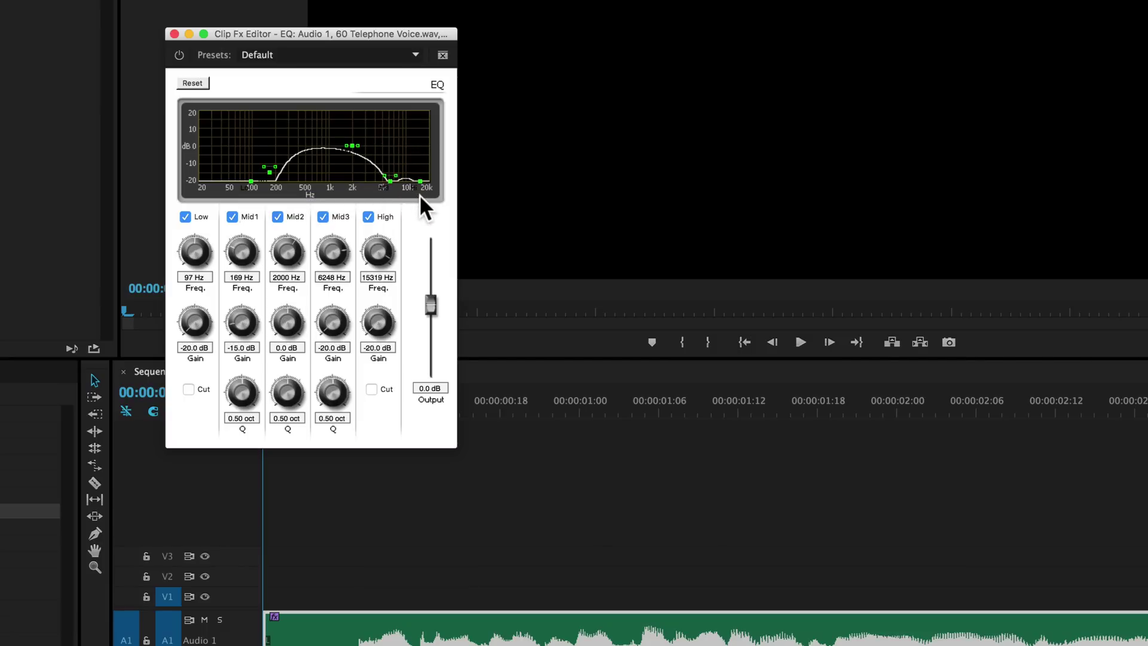
mouse_move(350, 143)
mouse_down()
mouse_move(336, 132)
mouse_move(352, 131)
mouse_up()
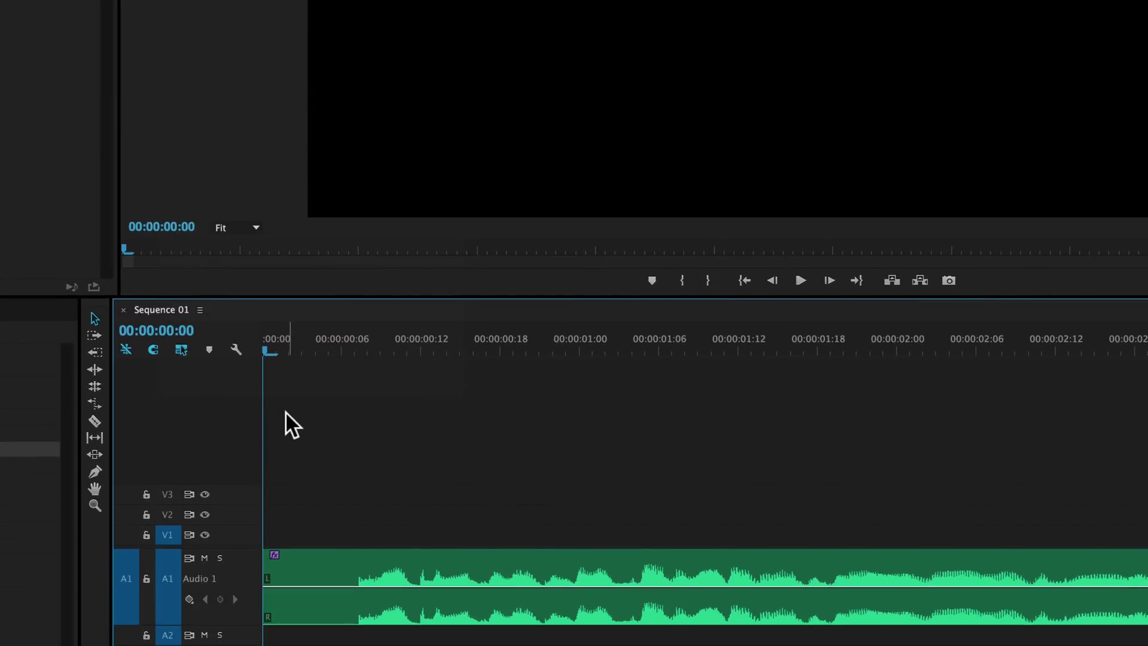
Step: Play and stop the EQ'd voice clip, then switch to Adobe Audition
key(space)
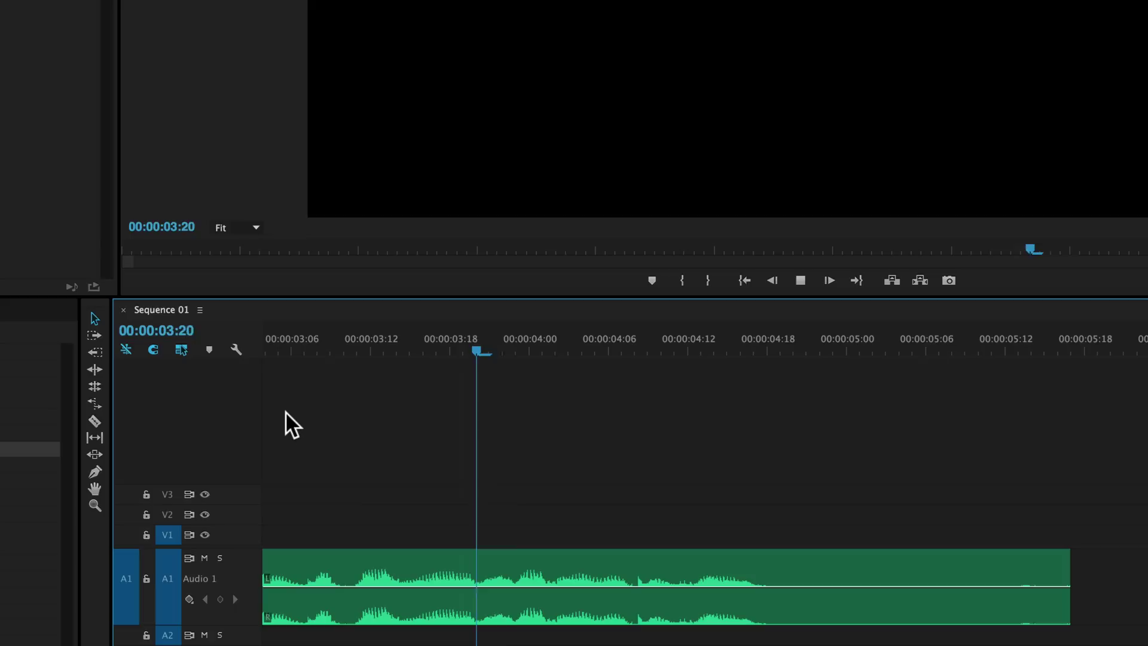
key(space)
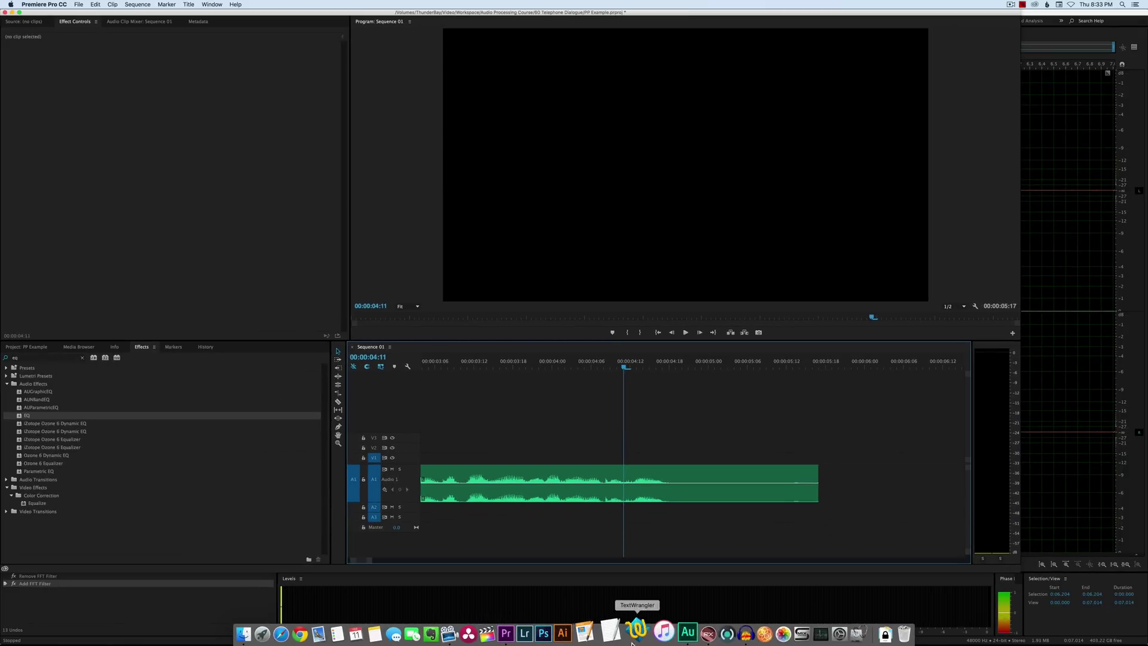
click(675, 632)
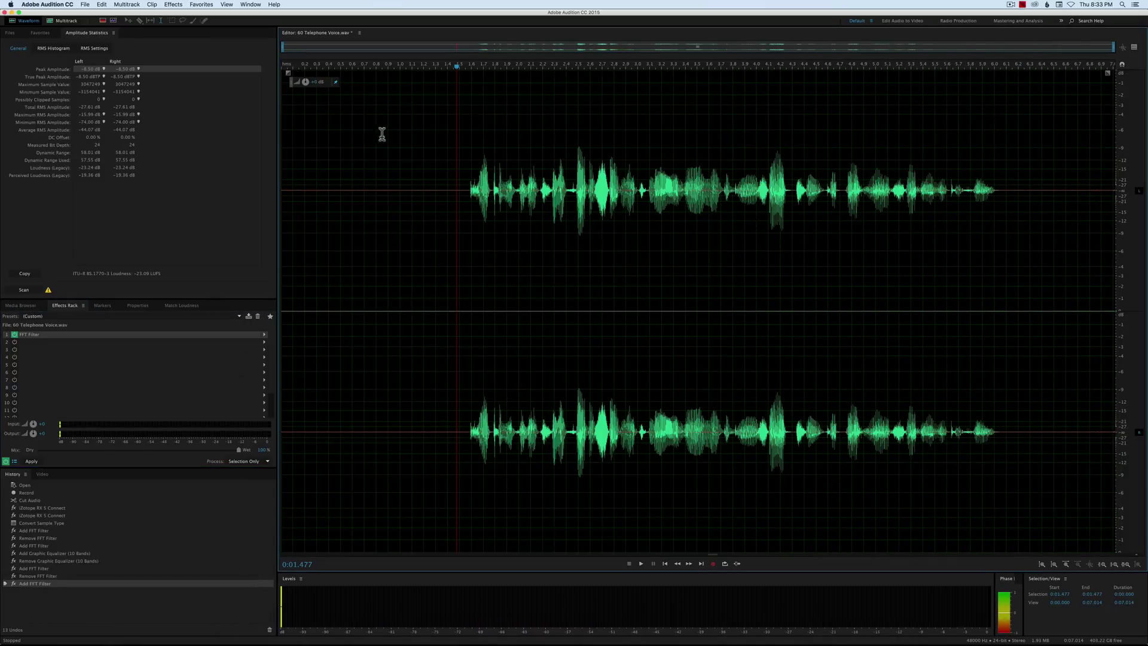
Step: Check the existing FFT Filter settings, then add an FFT Filter to the first Effects Rack slot
double_click(222, 335)
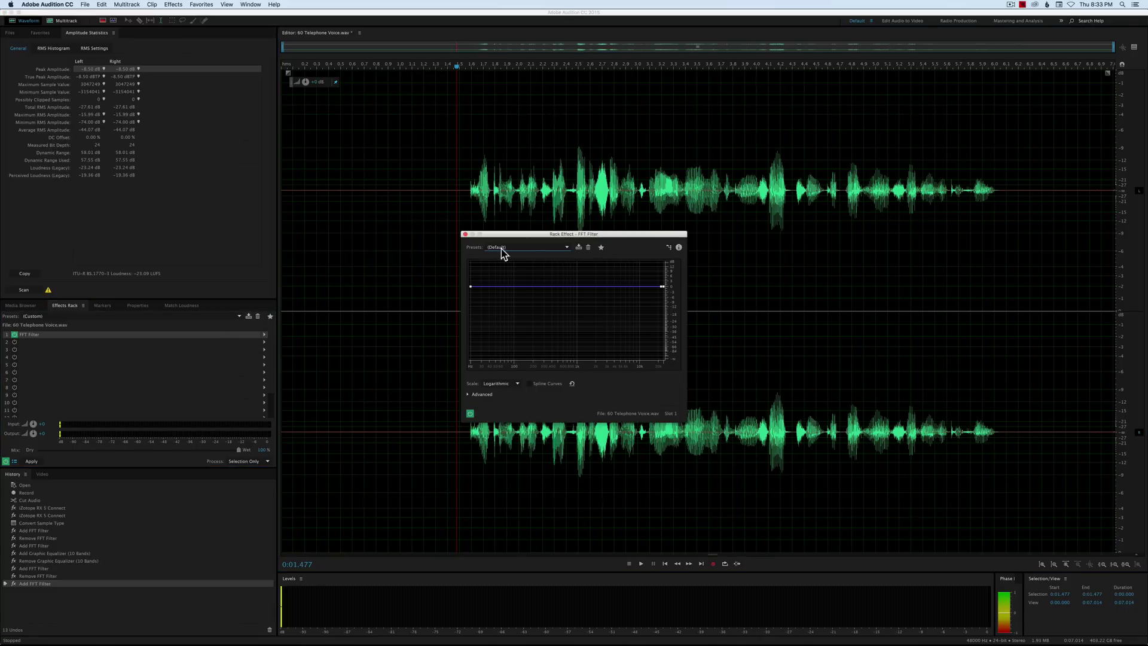
drag(552, 234, 504, 231)
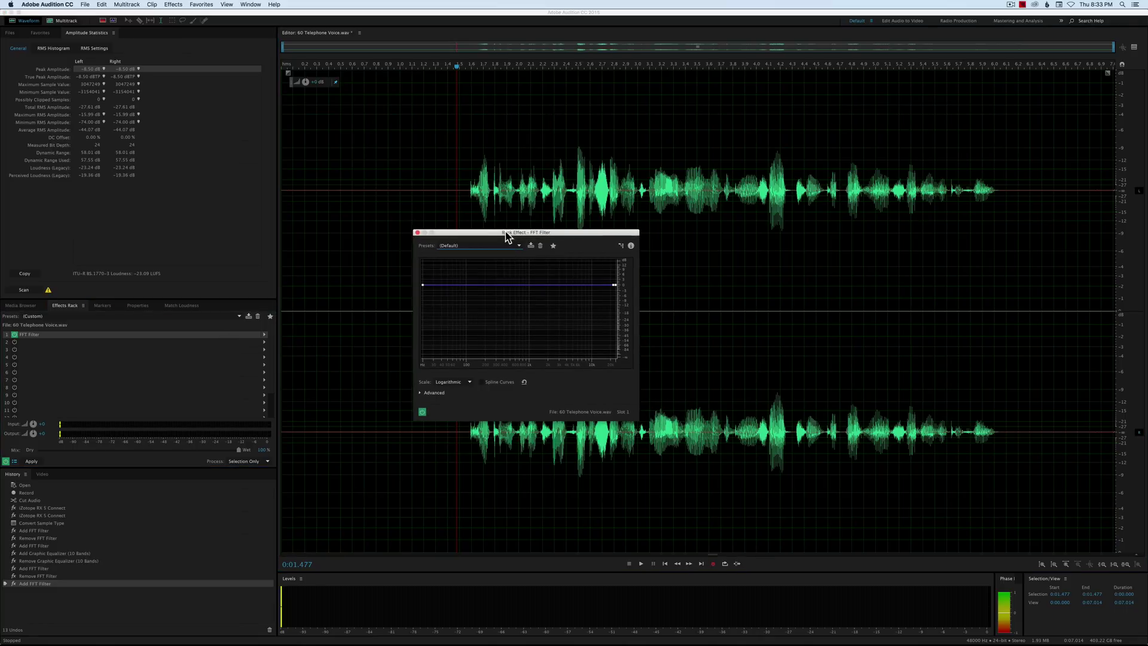
click(417, 232)
click(264, 338)
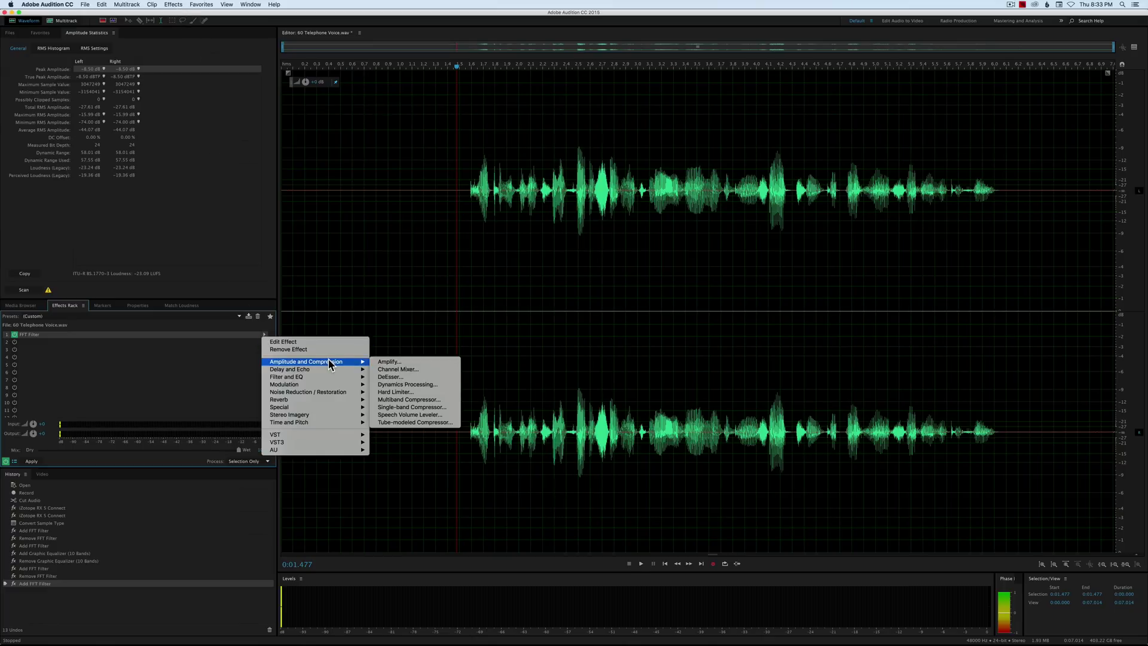
mouse_move(296, 377)
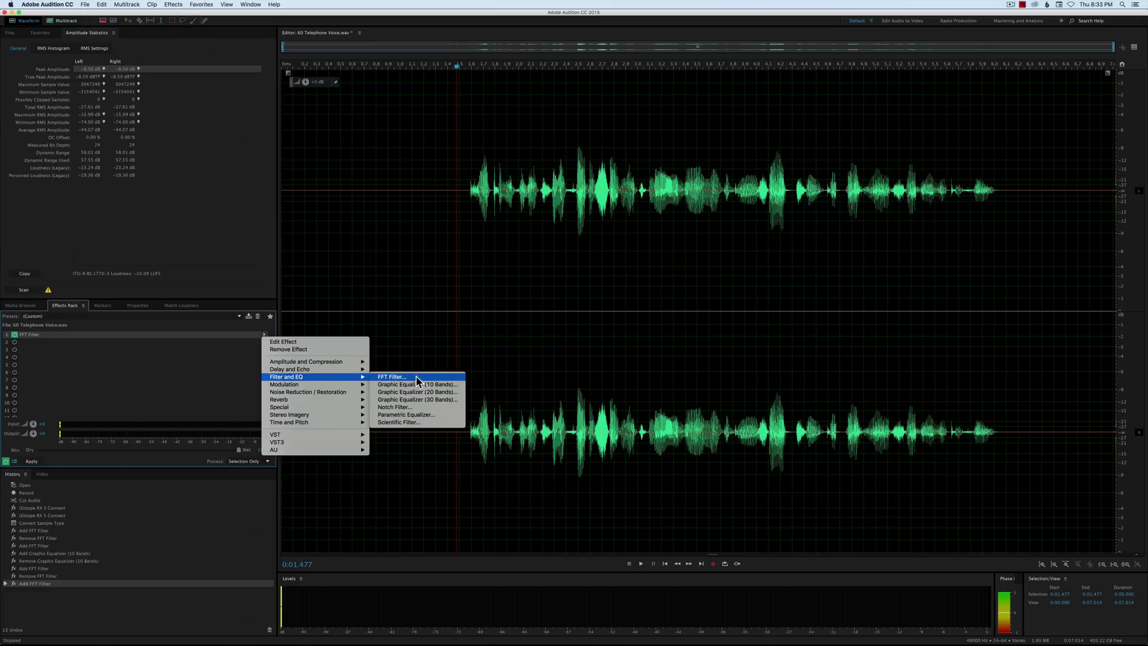
click(417, 380)
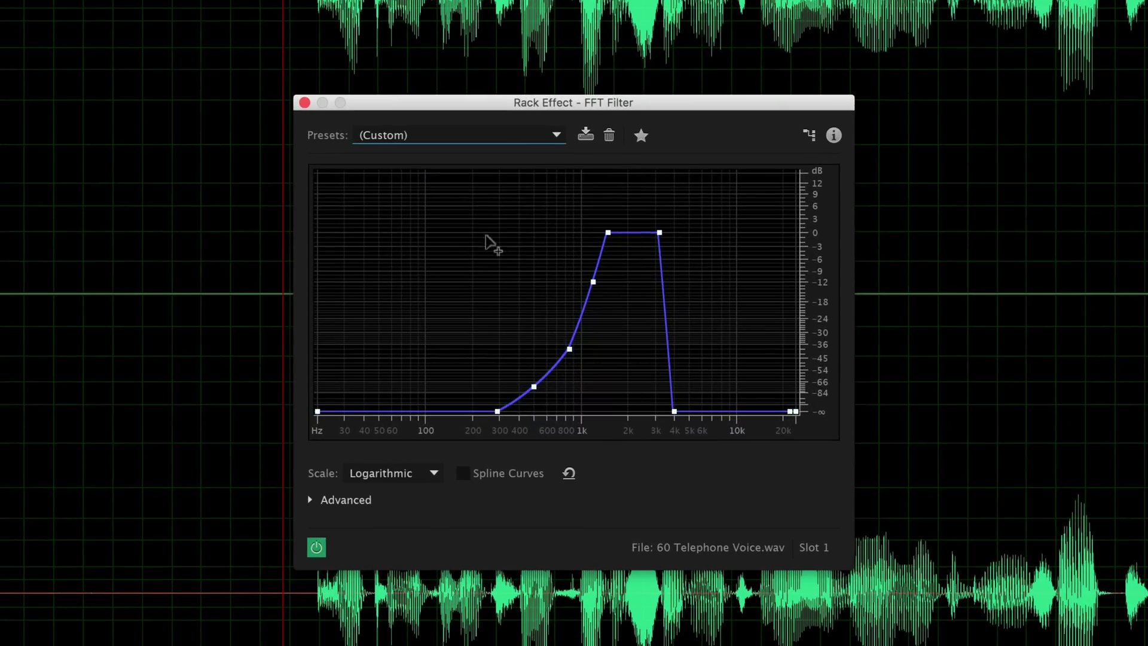
Step: Apply the Telephone – Receiver FFT preset, play the voice, and adjust one curve point
click(488, 137)
click(437, 152)
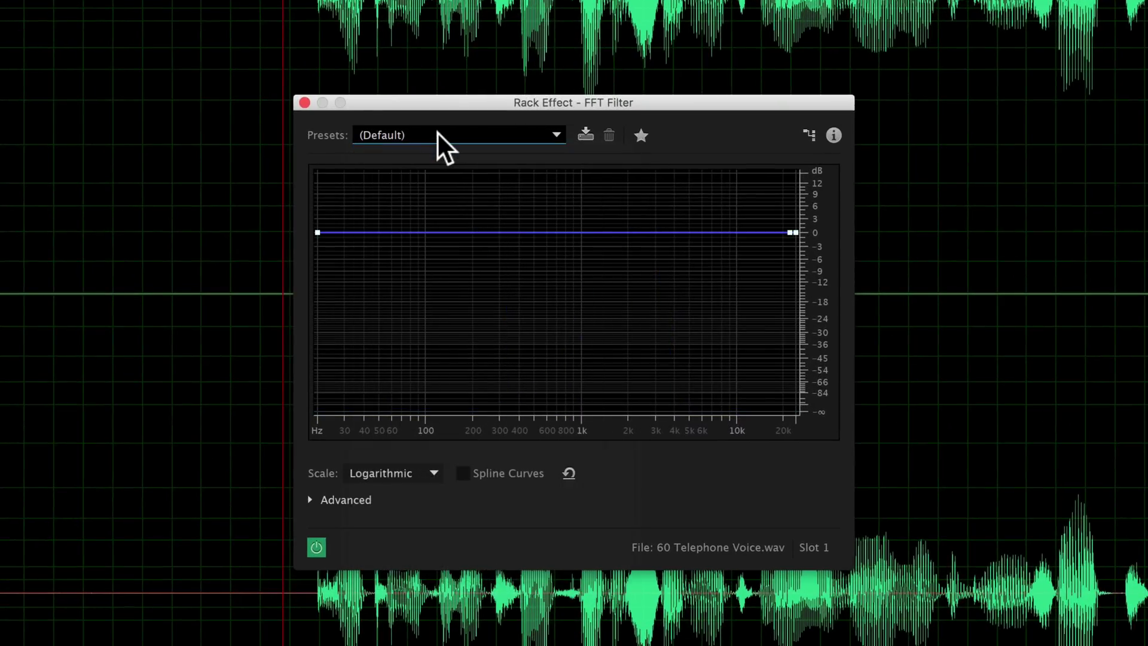
click(437, 137)
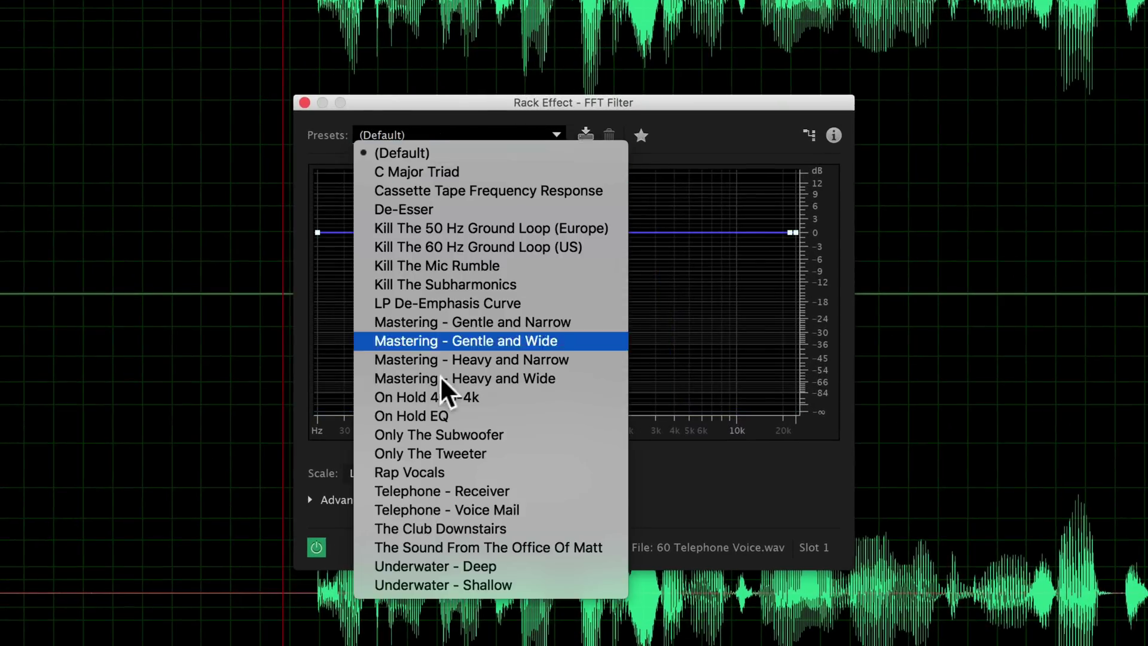
click(482, 491)
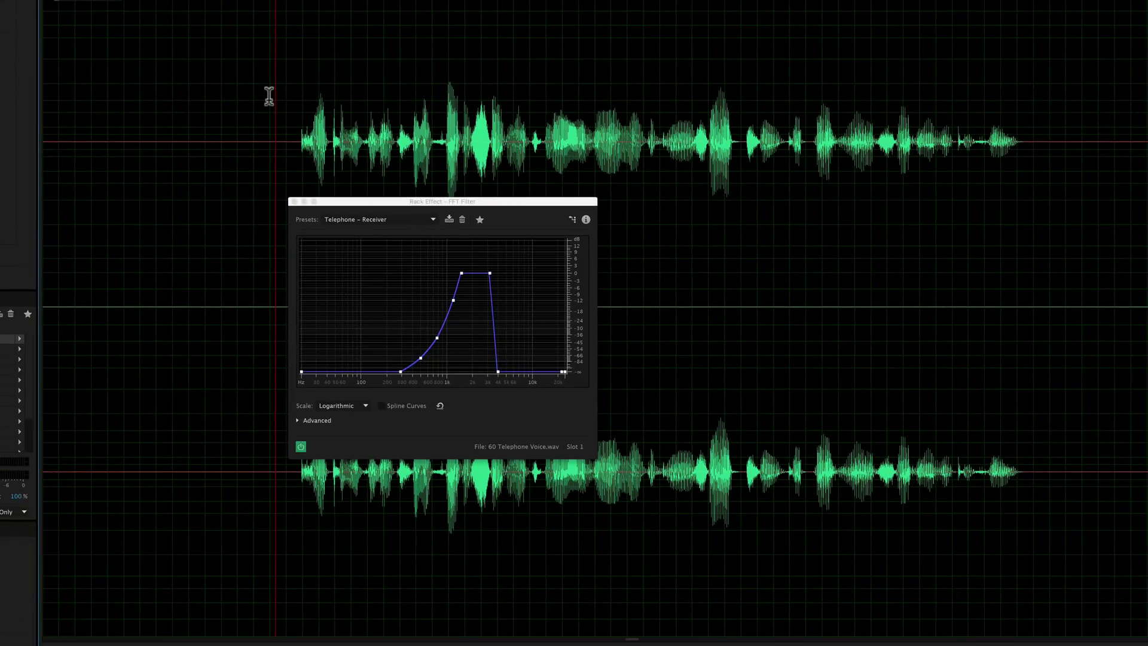
key(space)
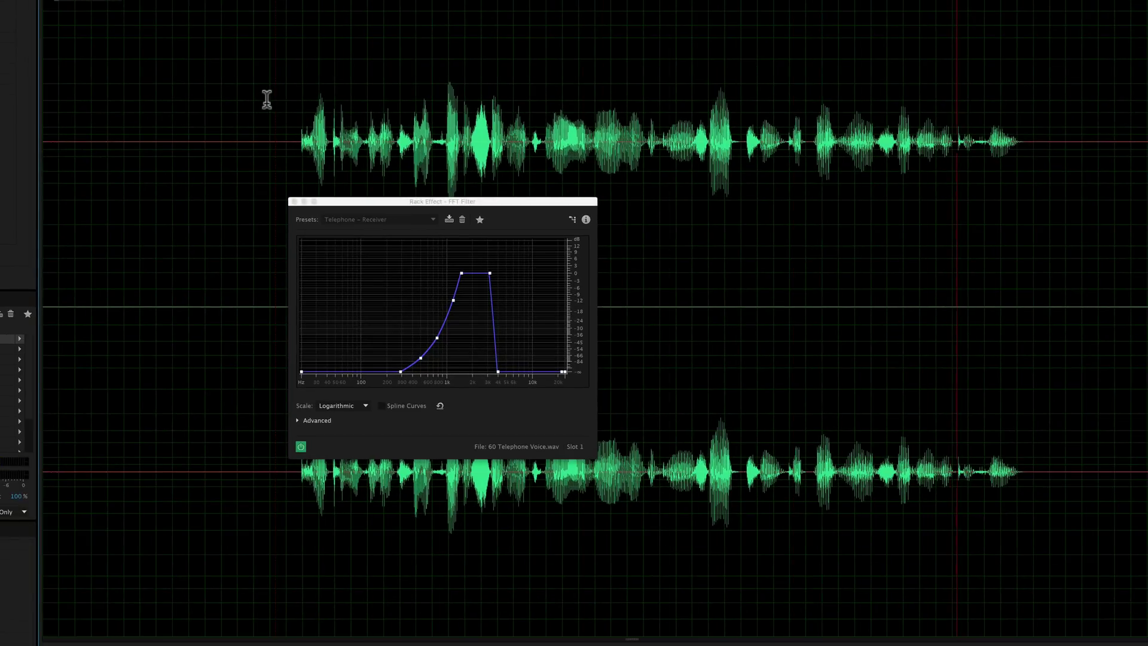
click(436, 335)
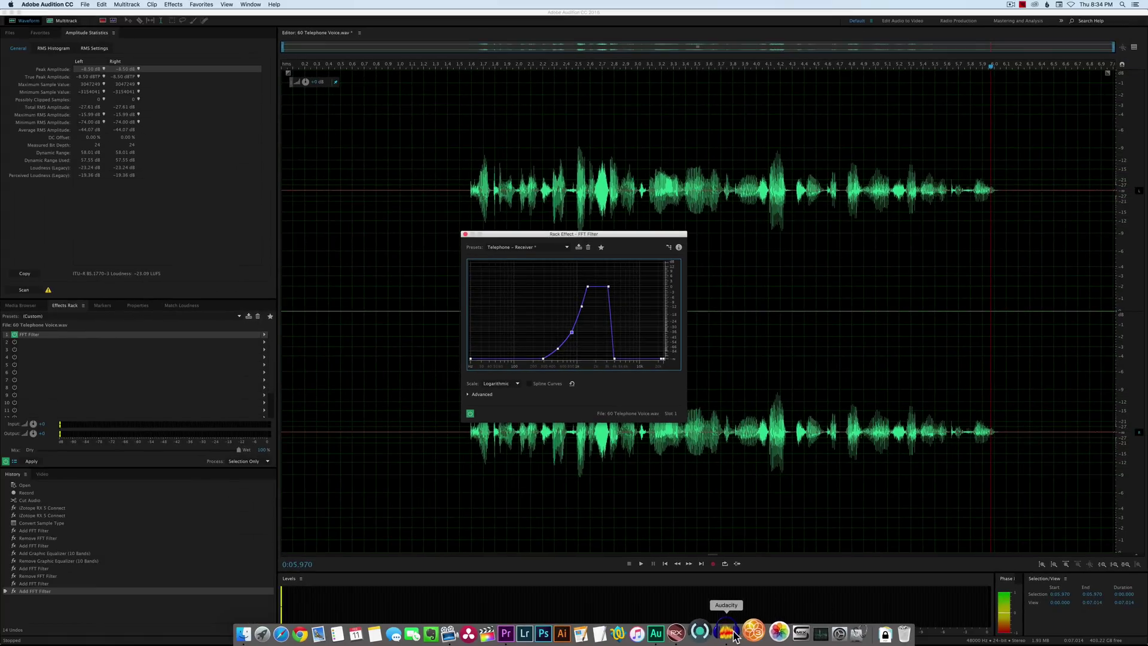
Step: In Audacity, open Equalization, load the Telephone curve, and preview the voice
click(727, 632)
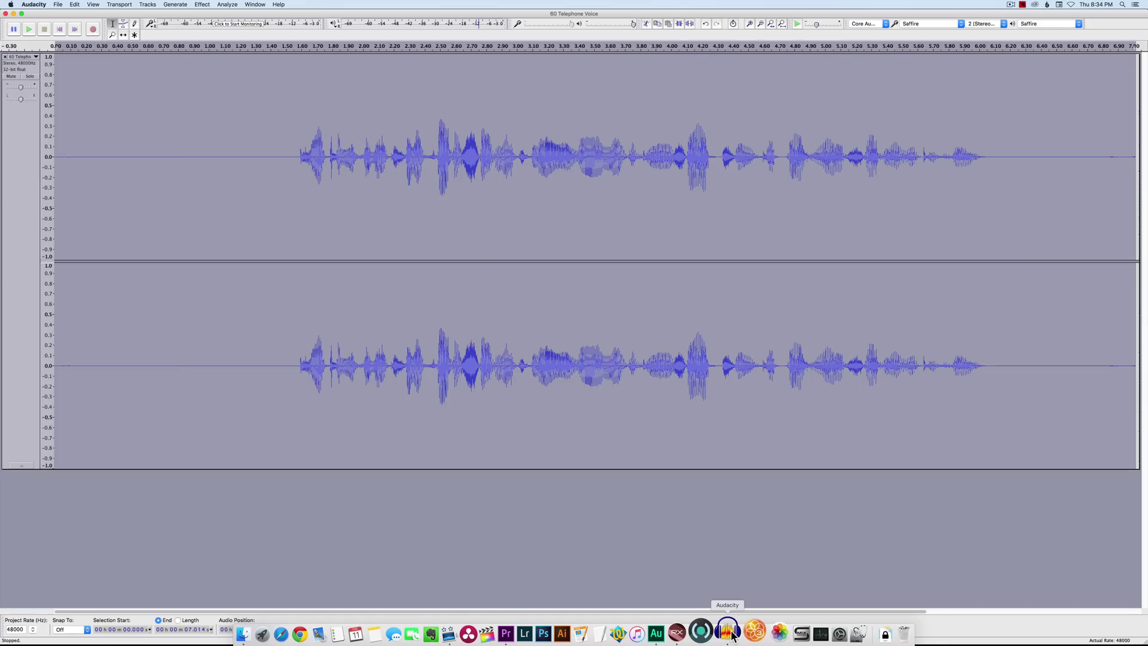
click(274, 116)
click(203, 5)
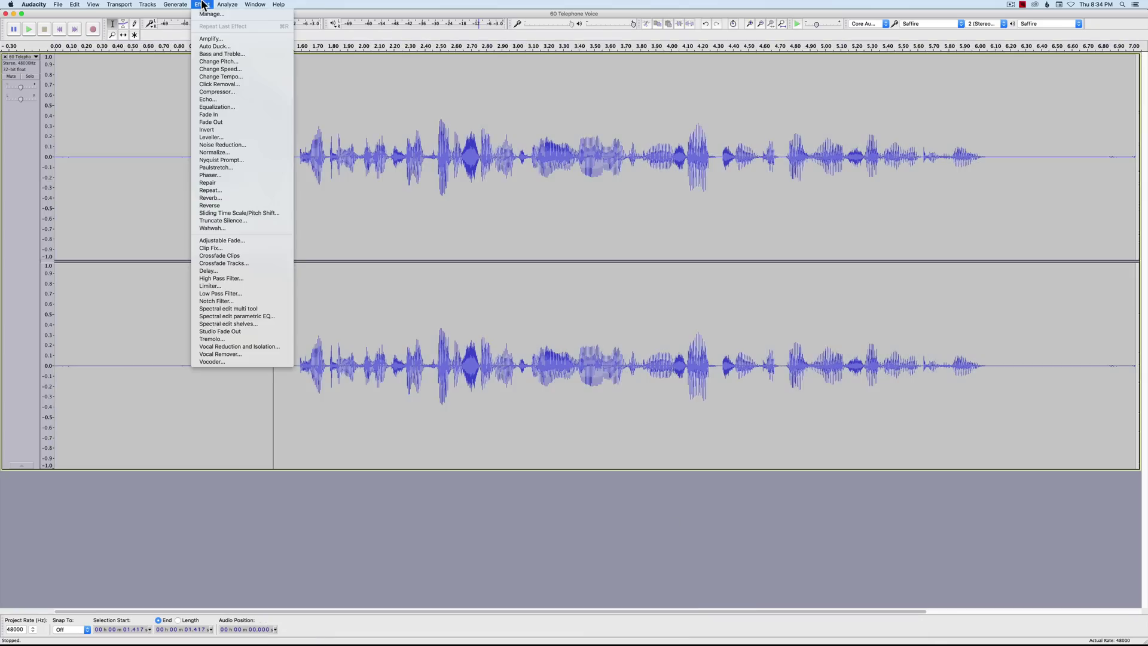
click(227, 103)
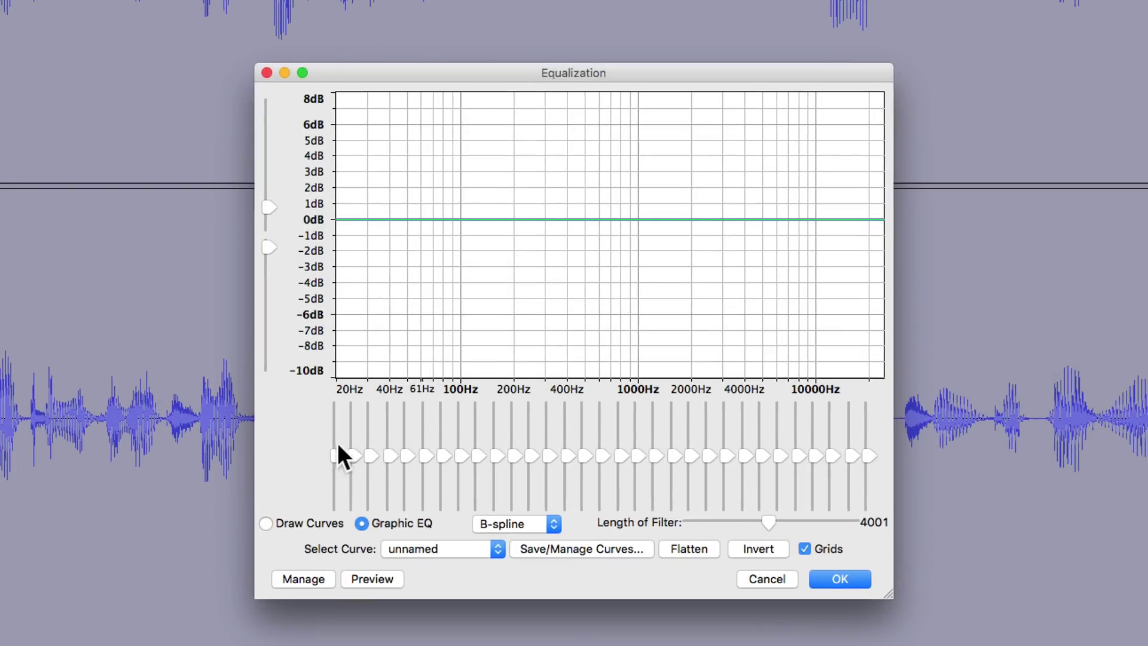
click(396, 555)
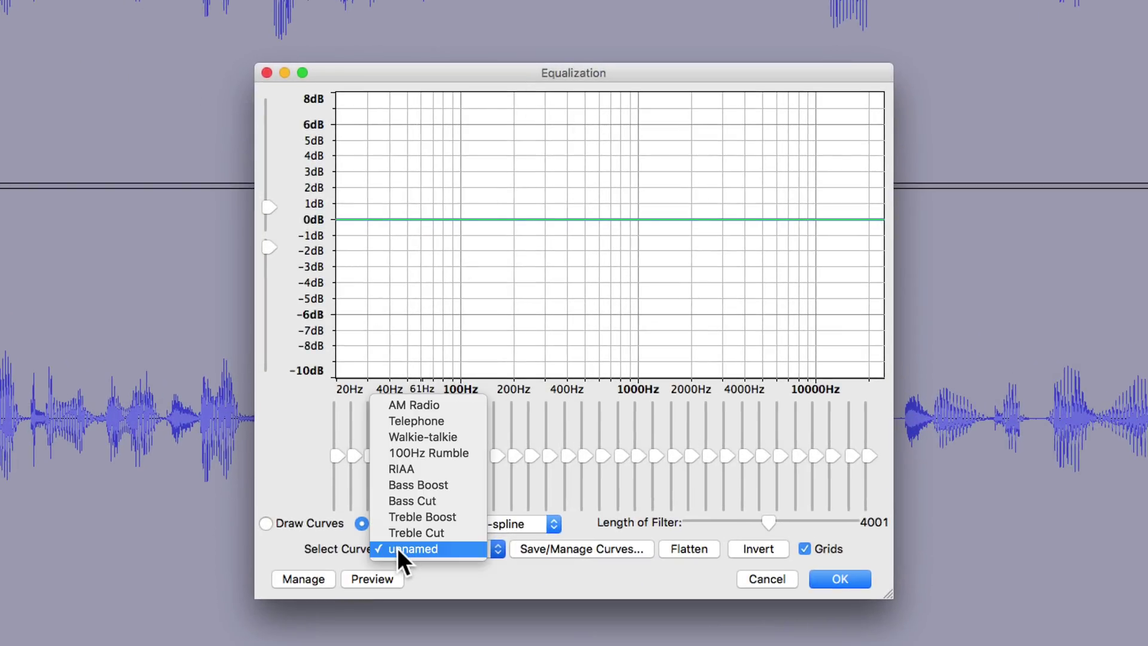
click(419, 421)
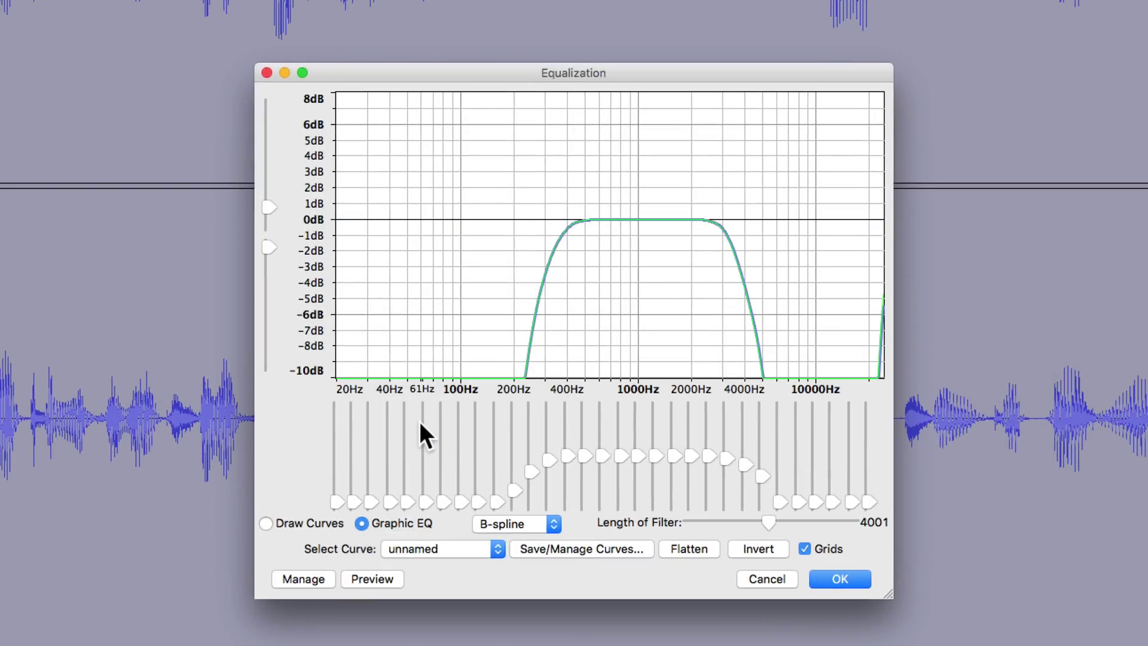
click(375, 579)
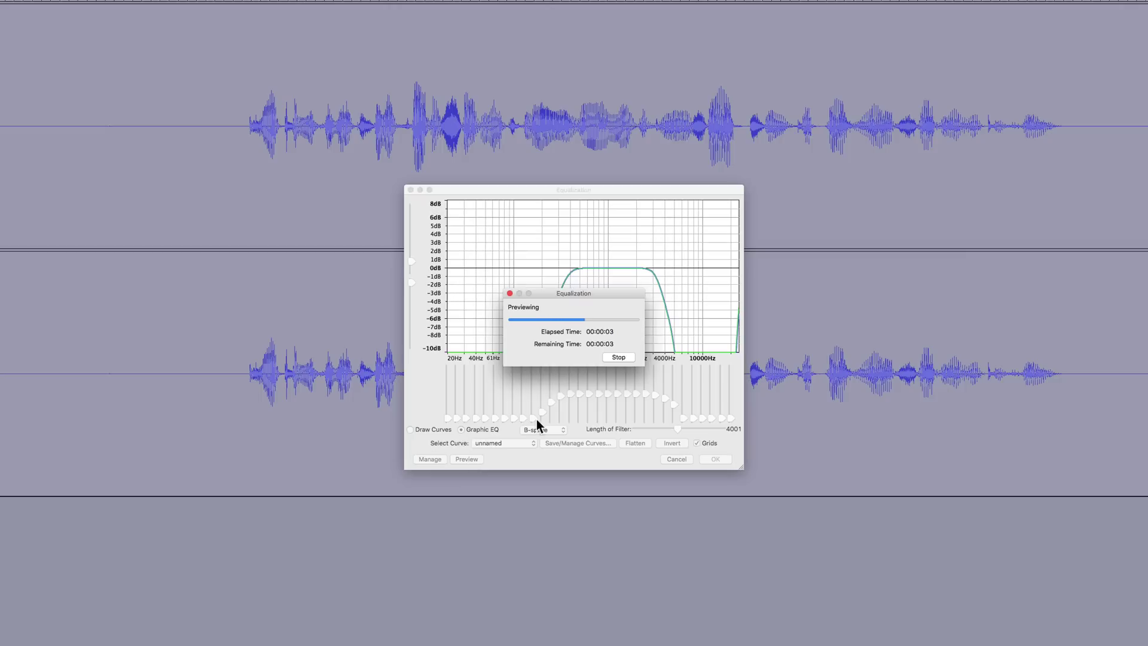